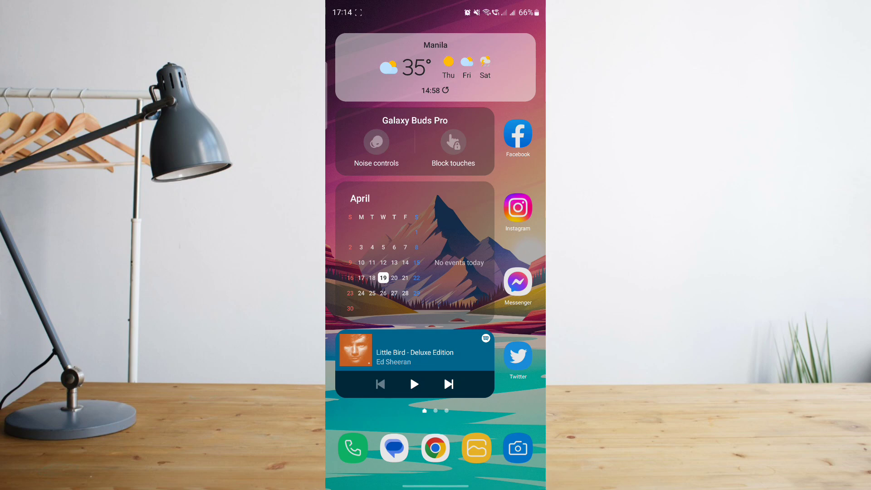
Step: Open the Phone app's dialer keypad from the home screen dock
click(353, 448)
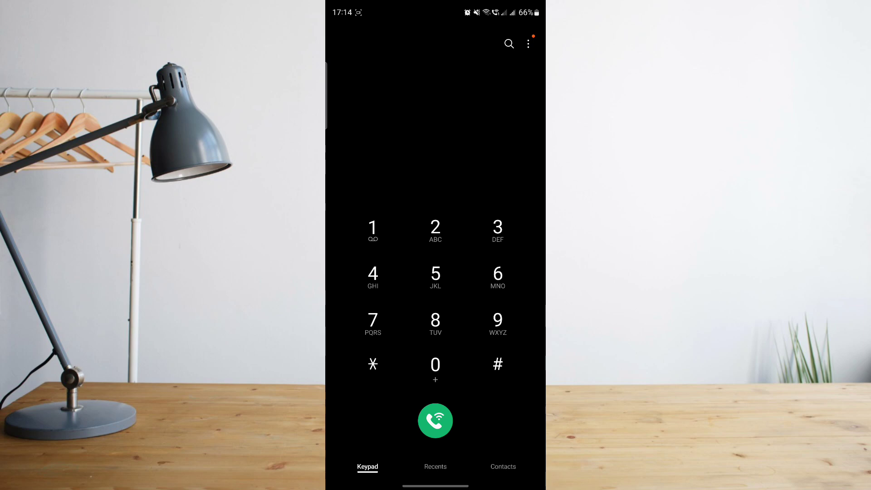
Step: Close the Phone dialer and return to the home screen with its widgets
drag(455, 485, 455, 408)
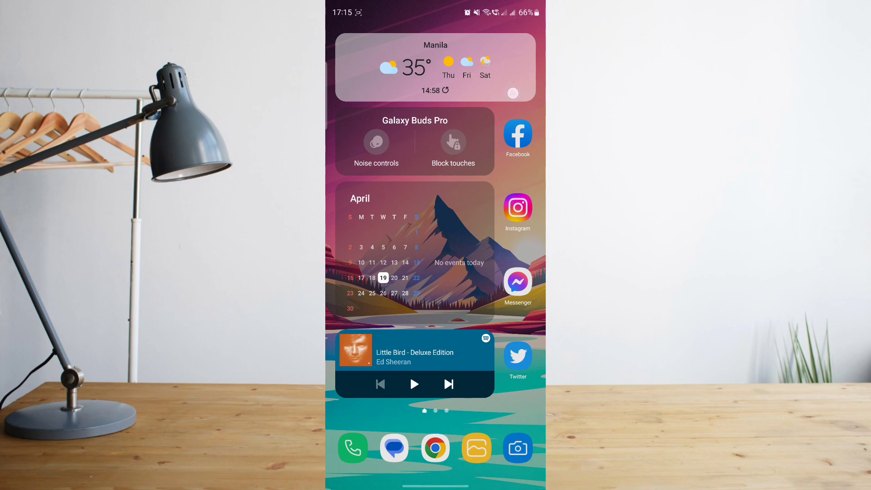
Step: Go to Settings and open the Software update page, last checked April 18, 2023
click(523, 38)
scroll(435, 306, down, 10)
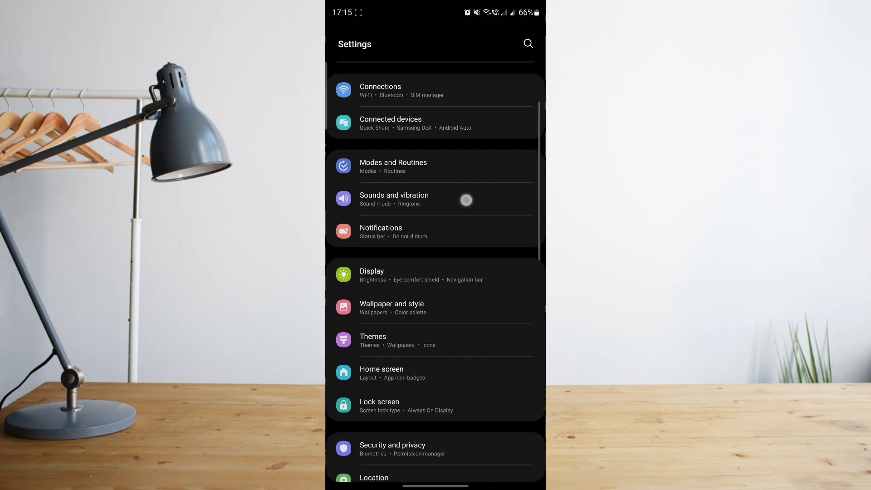
click(463, 352)
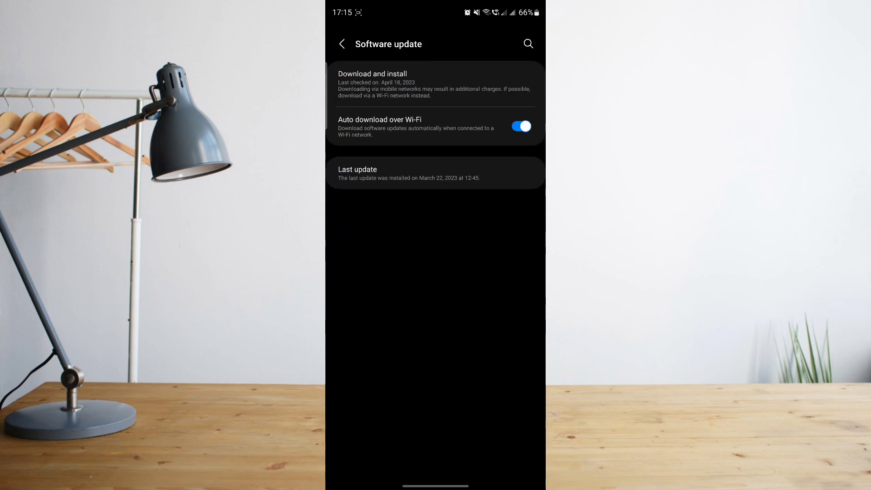
drag(427, 231, 426, 272)
Step: Check for updates via Download and install, confirming One UI 5.1 is up to date
click(436, 83)
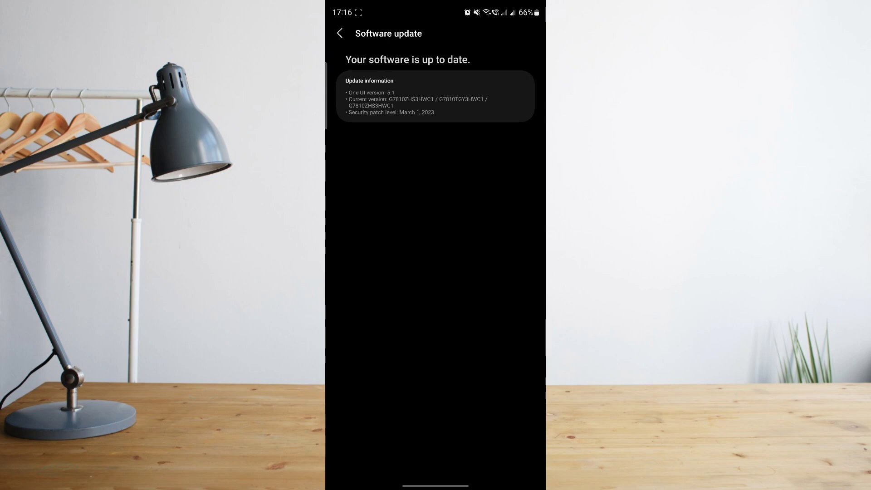
Step: Leave the up-to-date result and return to the home screen widgets
click(449, 475)
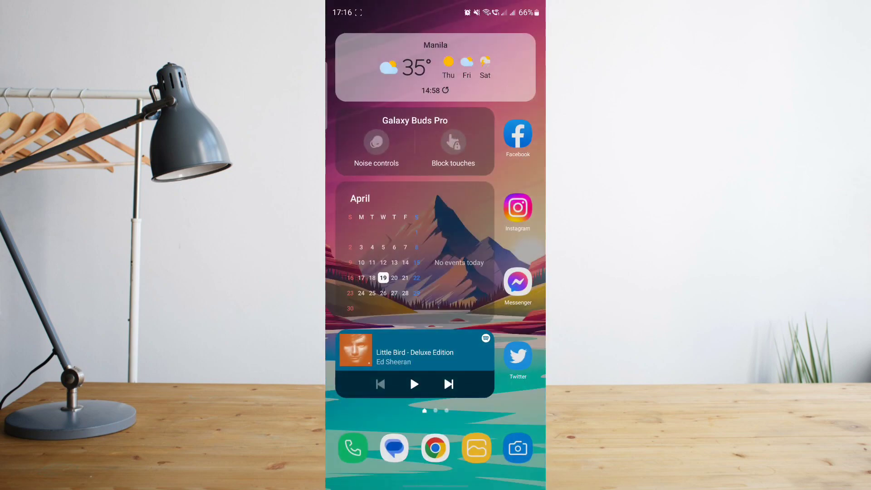